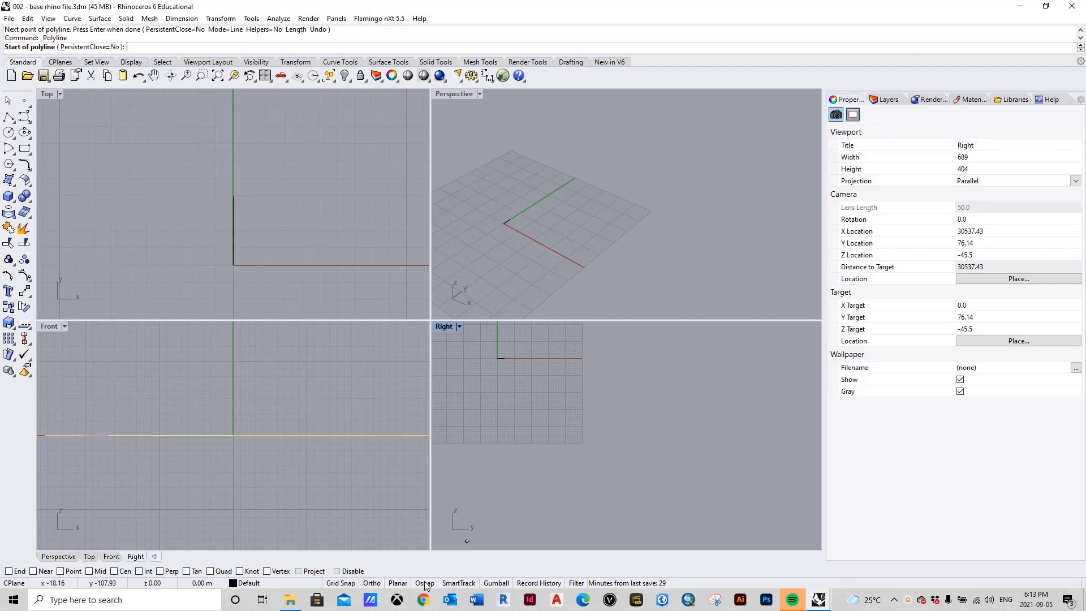
- Try to draw a three-point polyline around the vertical line's upper end without any object snaps
{"action": "left_click", "coordinate": [426, 584]}
{"action": "left_click", "coordinate": [426, 583]}
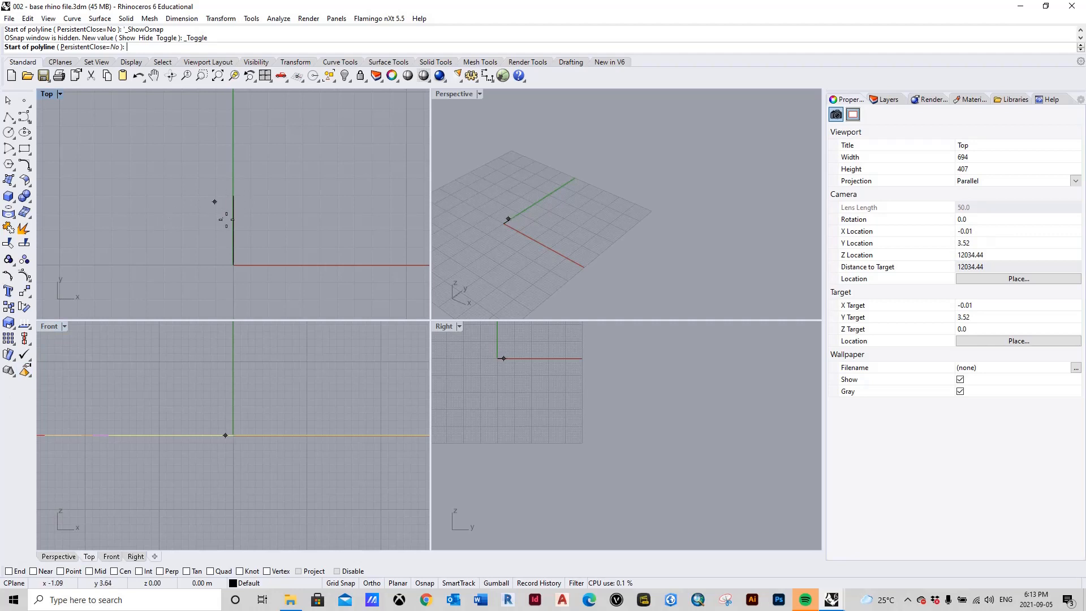
{"action": "scroll", "coordinate": [230, 214], "scroll_direction": "up", "scroll_amount": 1}
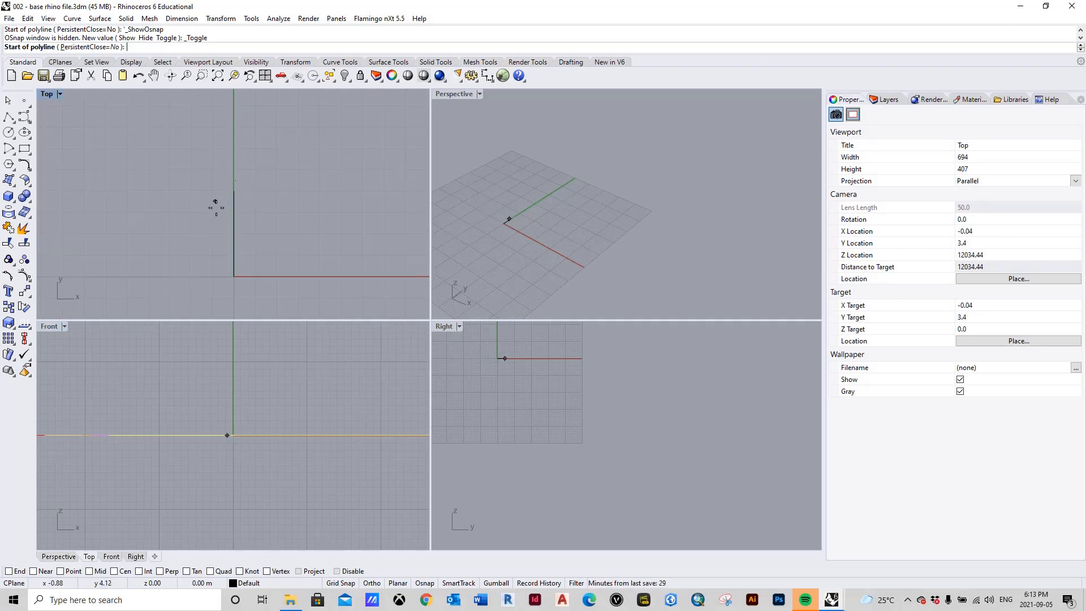
{"action": "left_click", "coordinate": [244, 196]}
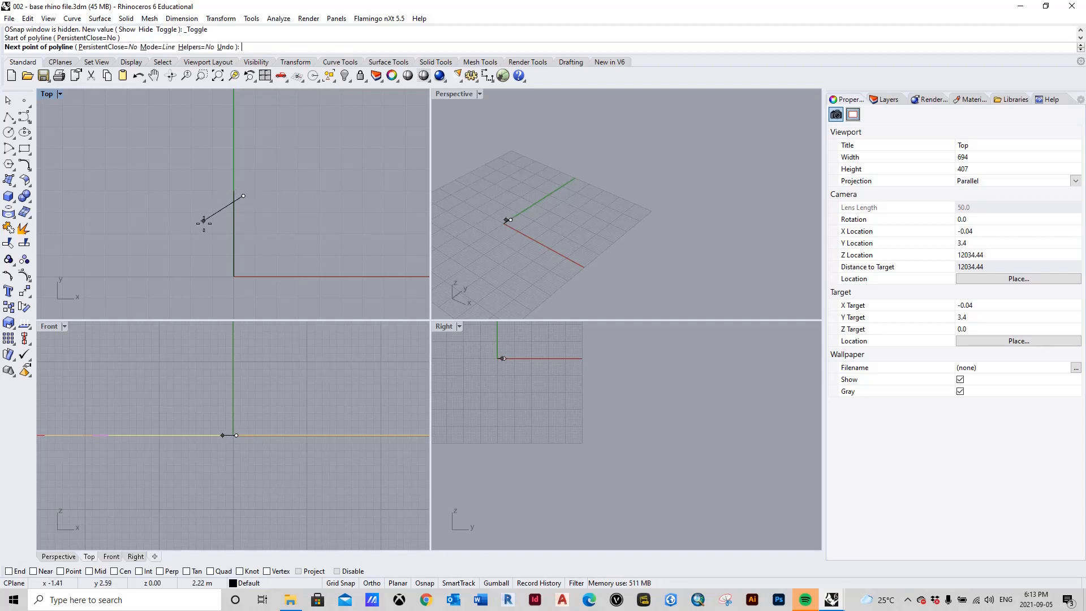
{"action": "left_click", "coordinate": [213, 216]}
{"action": "left_click", "coordinate": [235, 192]}
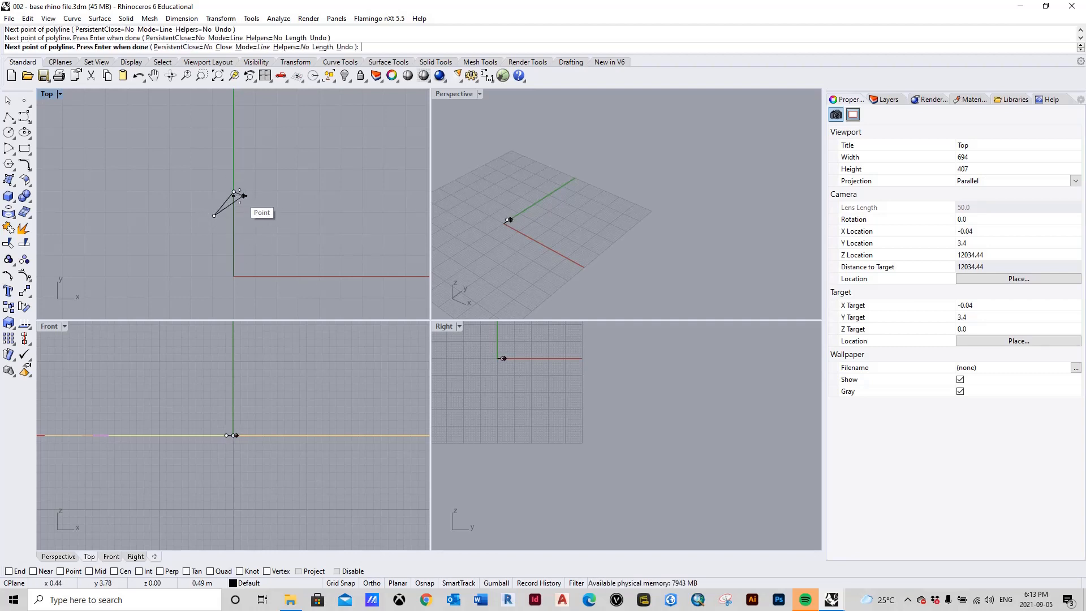
{"action": "key", "text": "Escape"}
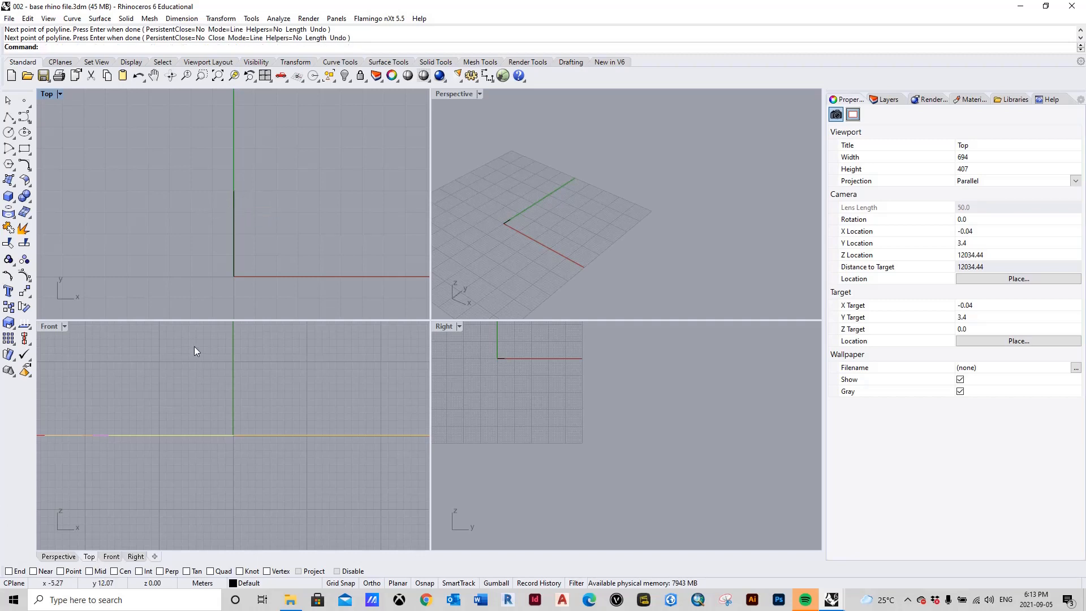
- Enable the End object snap and start a polyline at the vertical line's upper endpoint
{"action": "left_click", "coordinate": [9, 572]}
{"action": "left_click", "coordinate": [9, 117]}
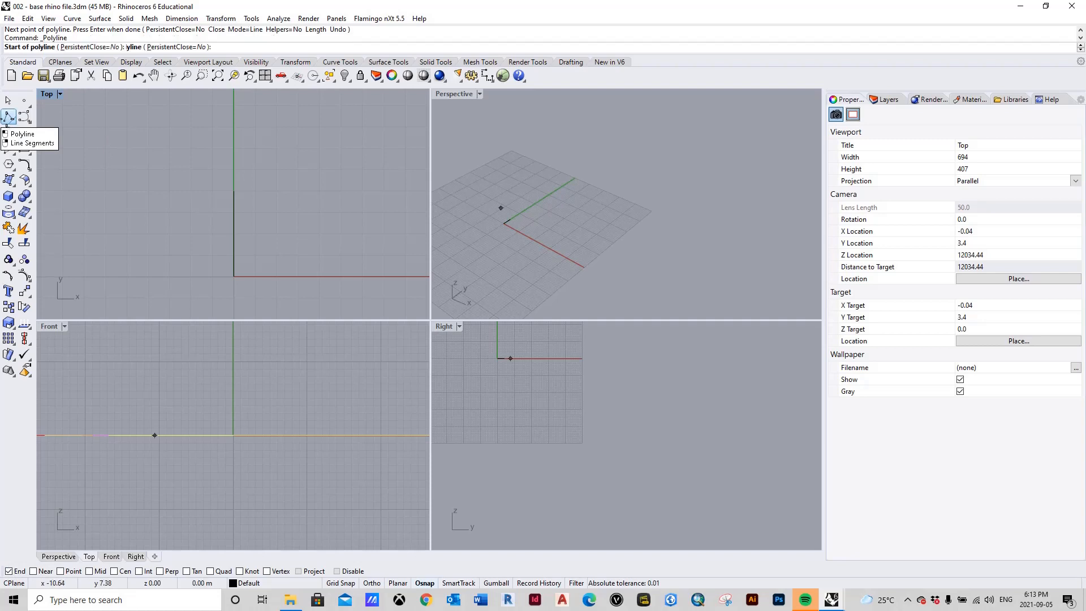
{"action": "left_click", "coordinate": [233, 191]}
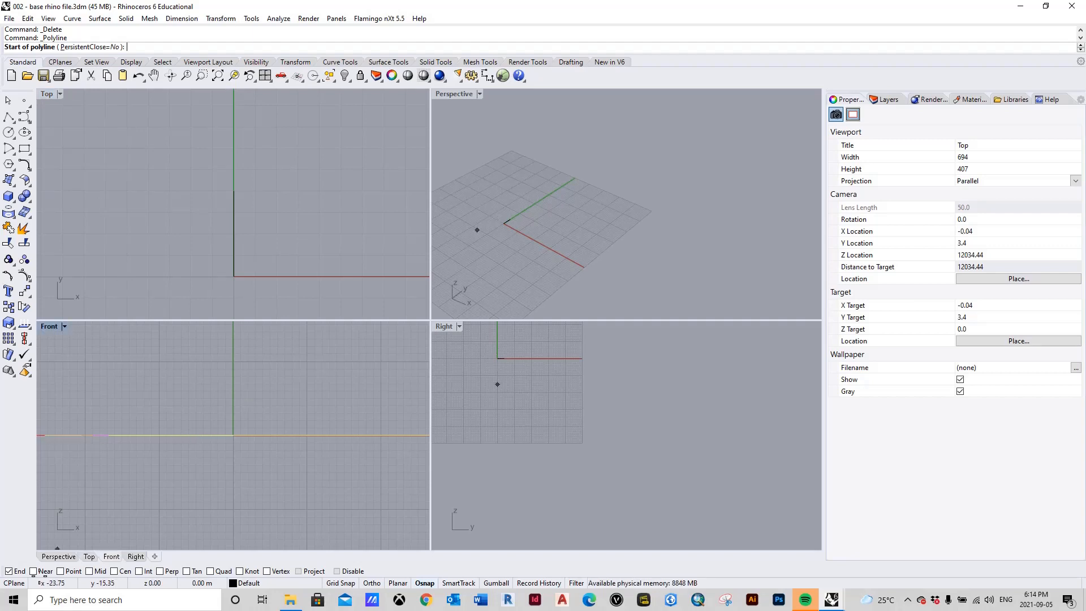
- Enable the Near object snap and draw a two-segment polyline starting from a point along the vertical line
{"action": "left_click", "coordinate": [33, 573]}
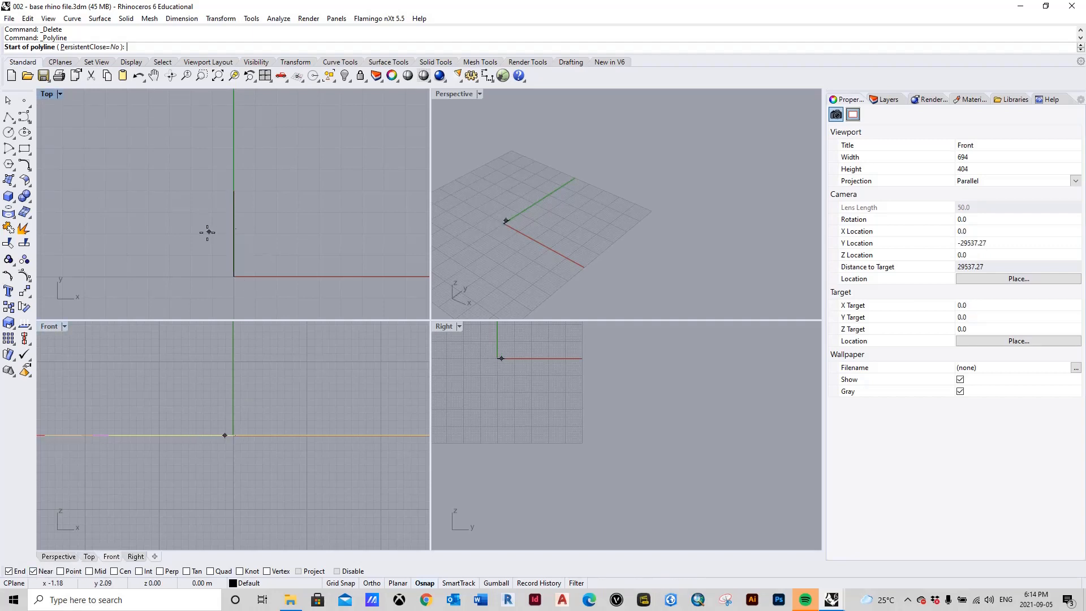
{"action": "scroll", "coordinate": [201, 236], "scroll_direction": "up", "scroll_amount": 4}
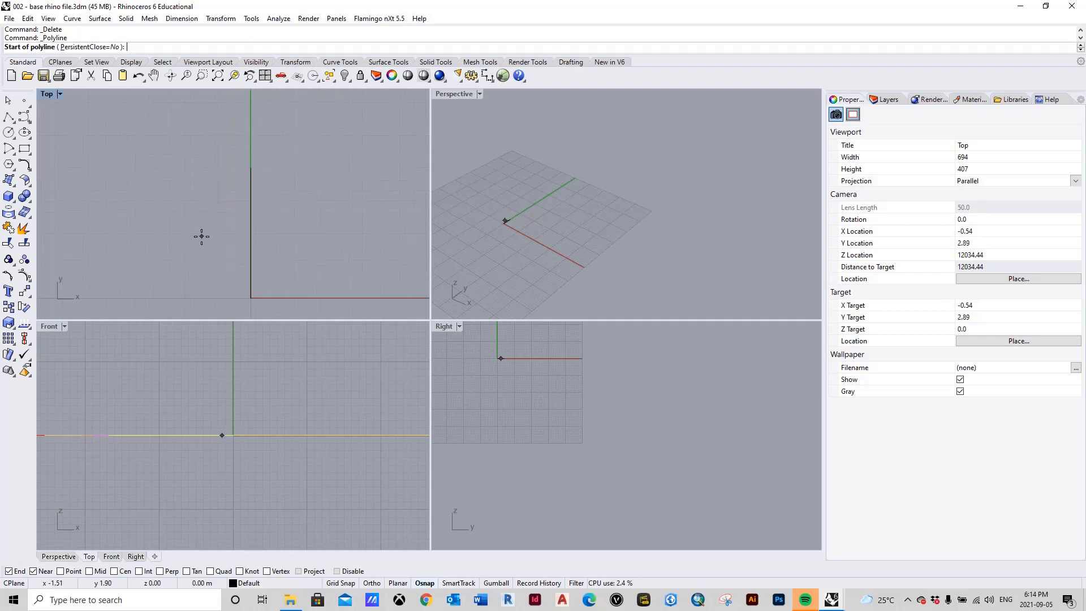
{"action": "left_click", "coordinate": [251, 256]}
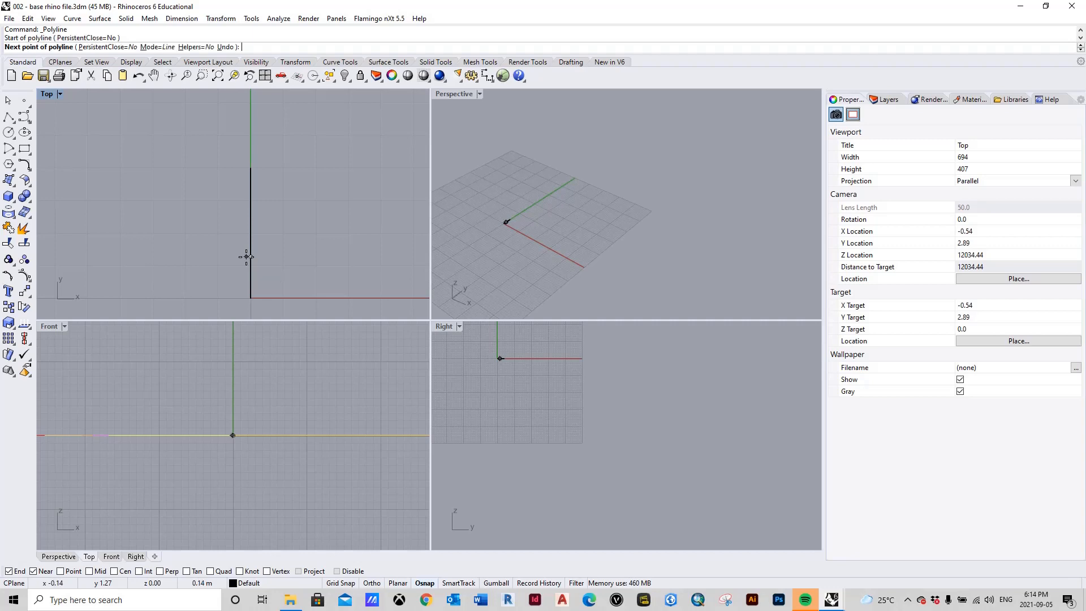
{"action": "left_click", "coordinate": [168, 230]}
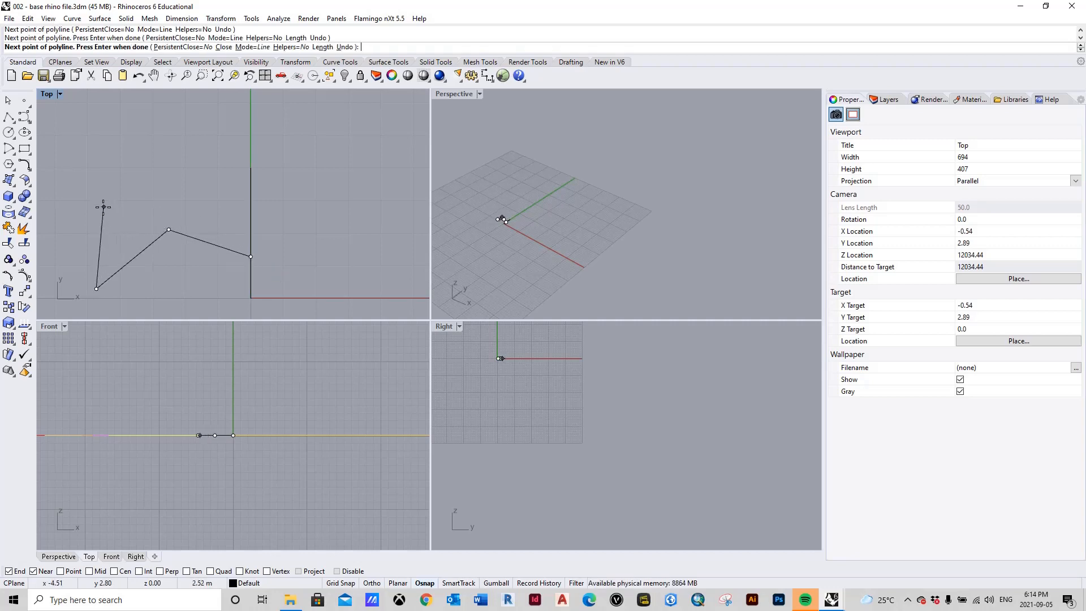
{"action": "key", "text": "Return"}
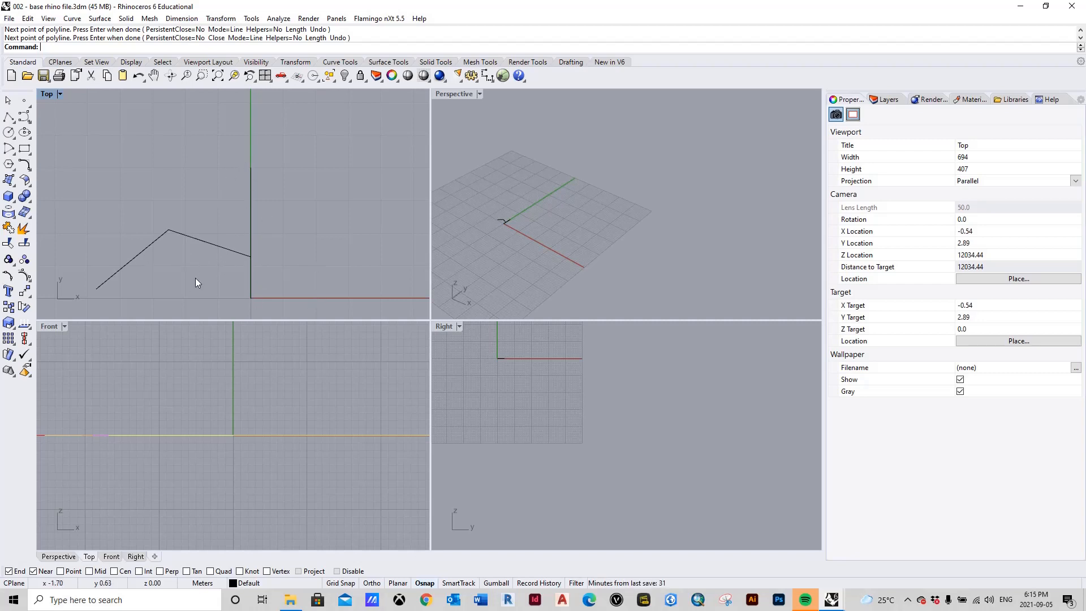
- Delete the two-segment polyline and enable the Mid object snap
{"action": "key", "text": "ctrl+a"}
{"action": "key", "text": "Delete"}
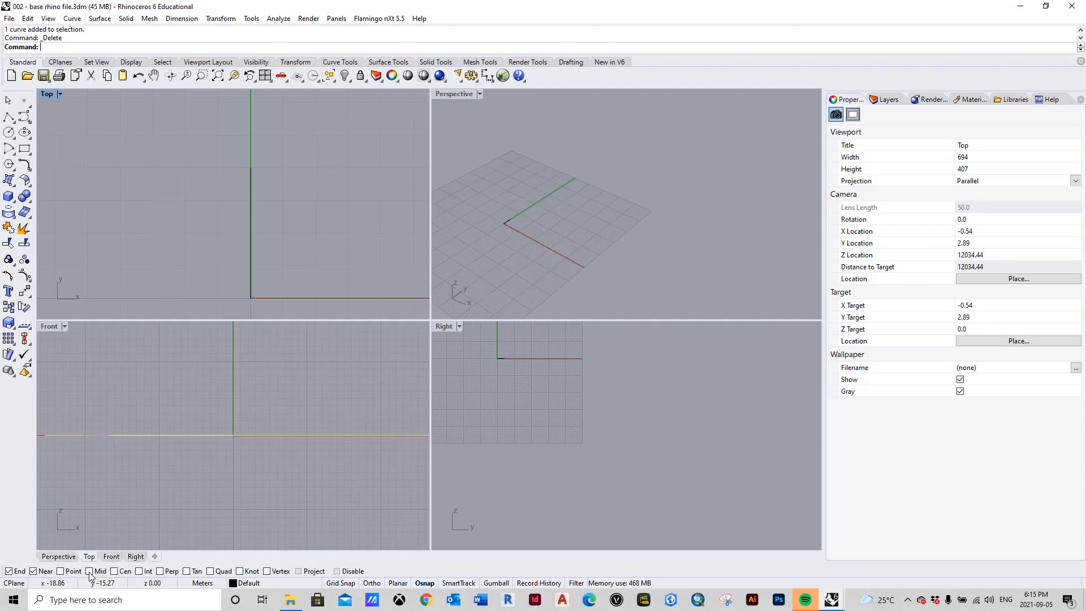
{"action": "left_click", "coordinate": [91, 571]}
{"action": "left_click", "coordinate": [8, 116]}
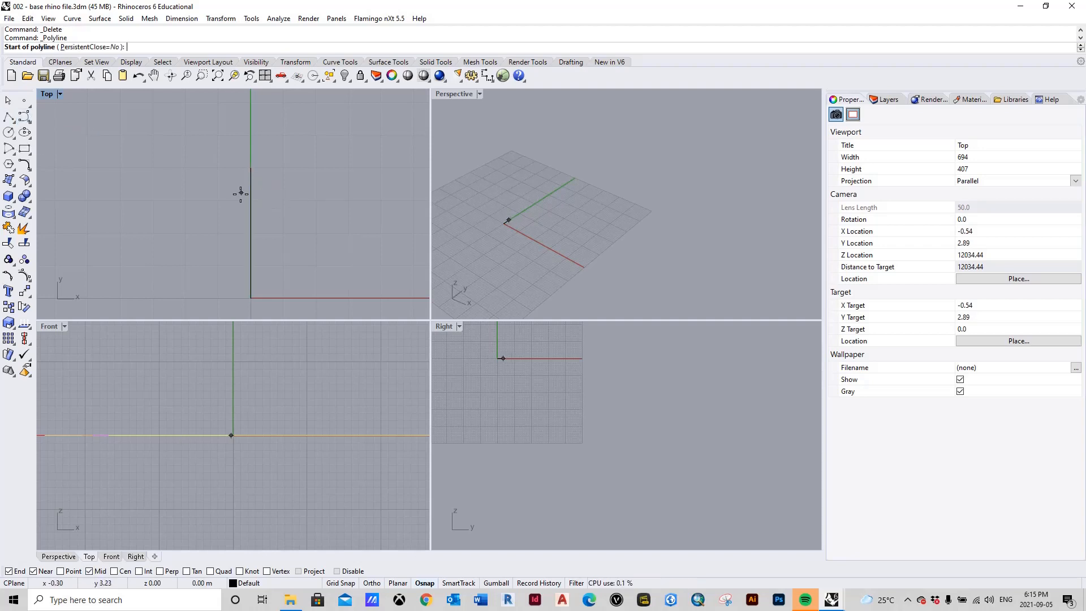
{"action": "left_click", "coordinate": [246, 233]}
{"action": "key", "text": "F8"}
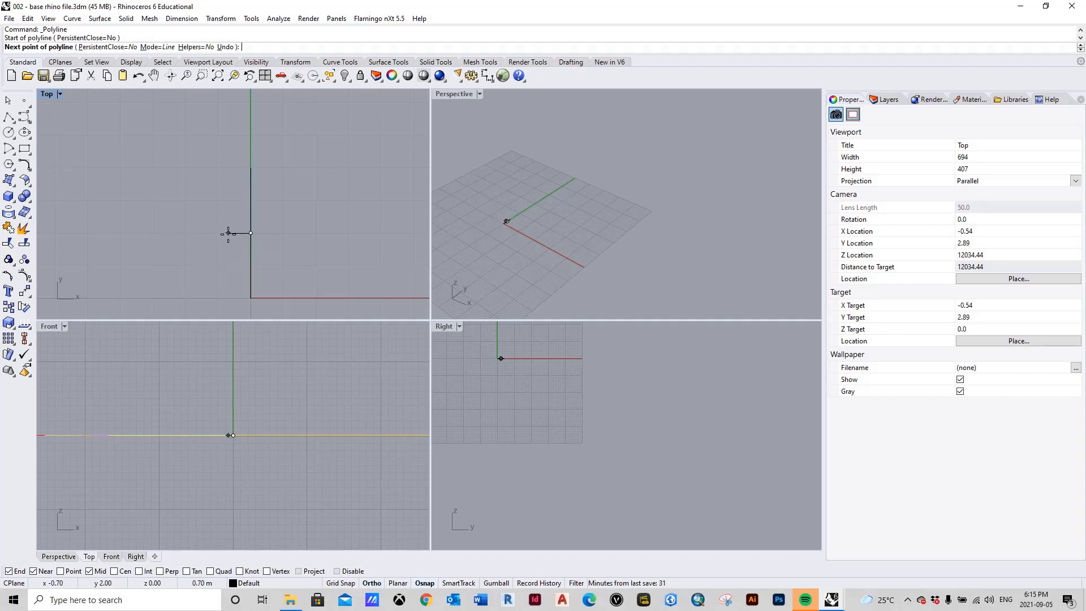
{"action": "left_click", "coordinate": [188, 233]}
{"action": "key", "text": "F8"}
{"action": "key", "text": "Escape"}
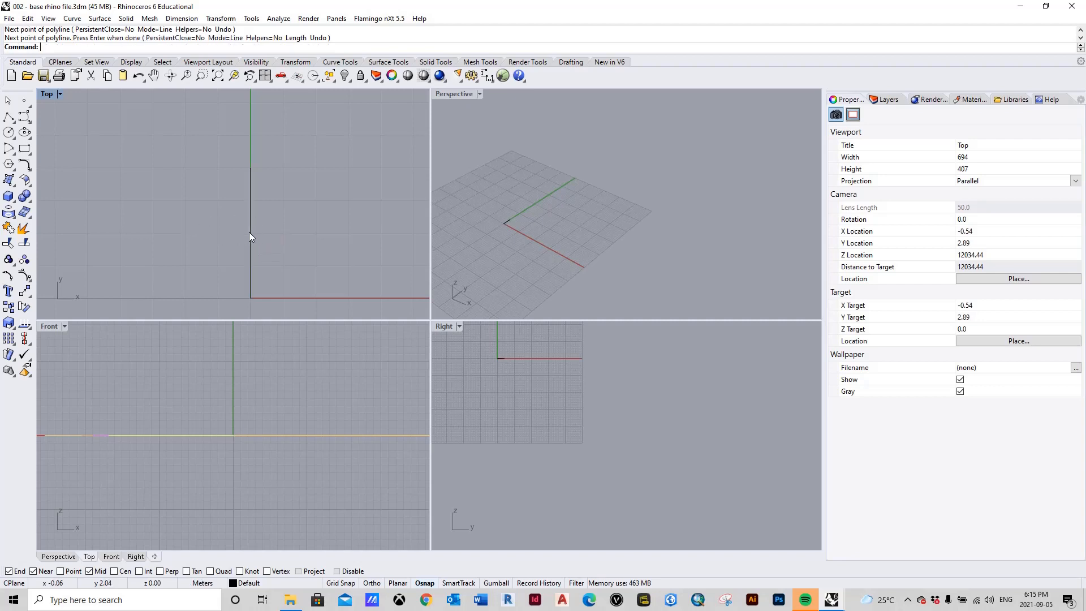
- Draw a horizontal polyline segment leftward from the vertical line's midpoint with Ortho on
{"action": "left_click", "coordinate": [9, 117]}
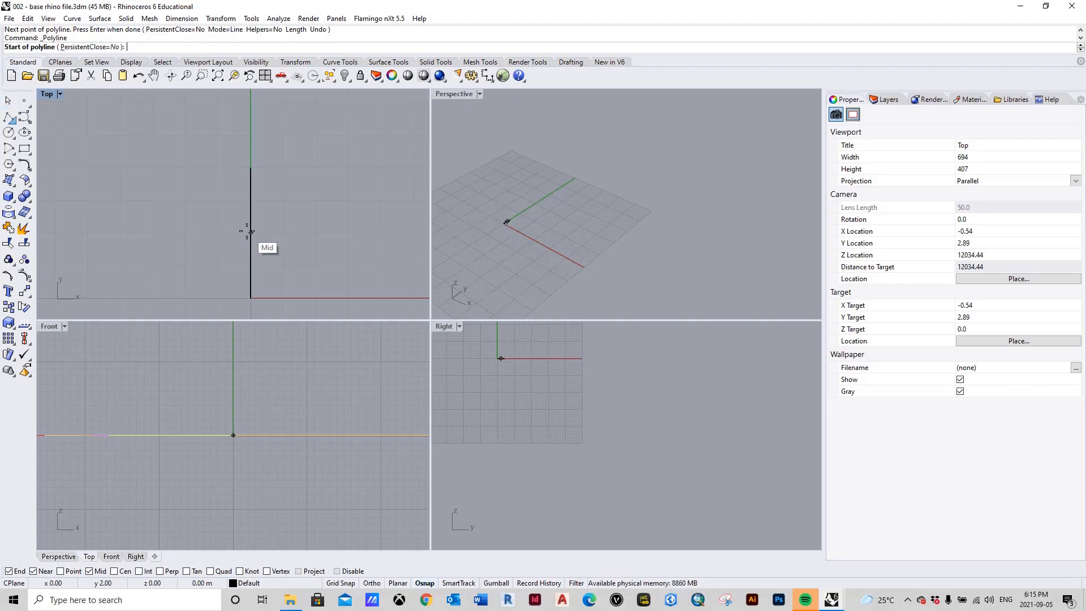
{"action": "left_click", "coordinate": [251, 232]}
{"action": "key", "text": "F8"}
{"action": "left_click", "coordinate": [188, 232]}
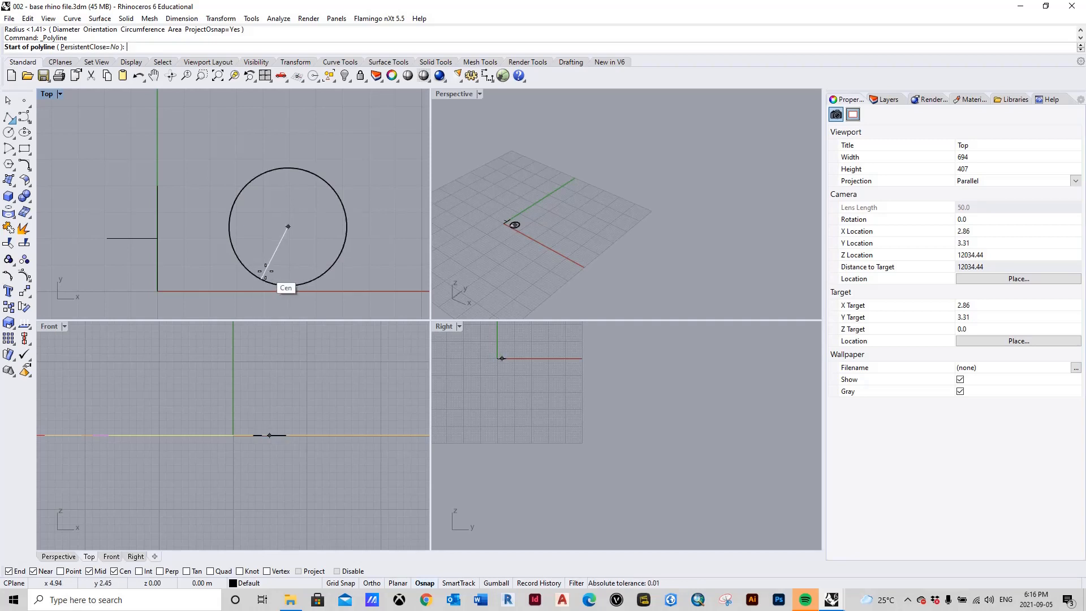
{"action": "left_click", "coordinate": [265, 276]}
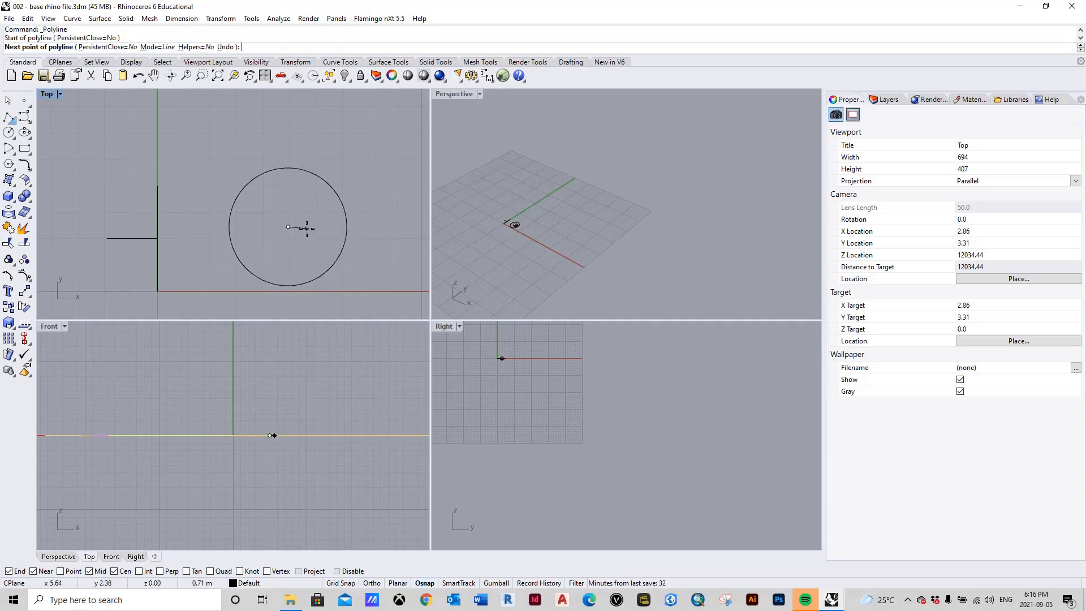
{"action": "left_click", "coordinate": [373, 265]}
{"action": "key", "text": "Escape"}
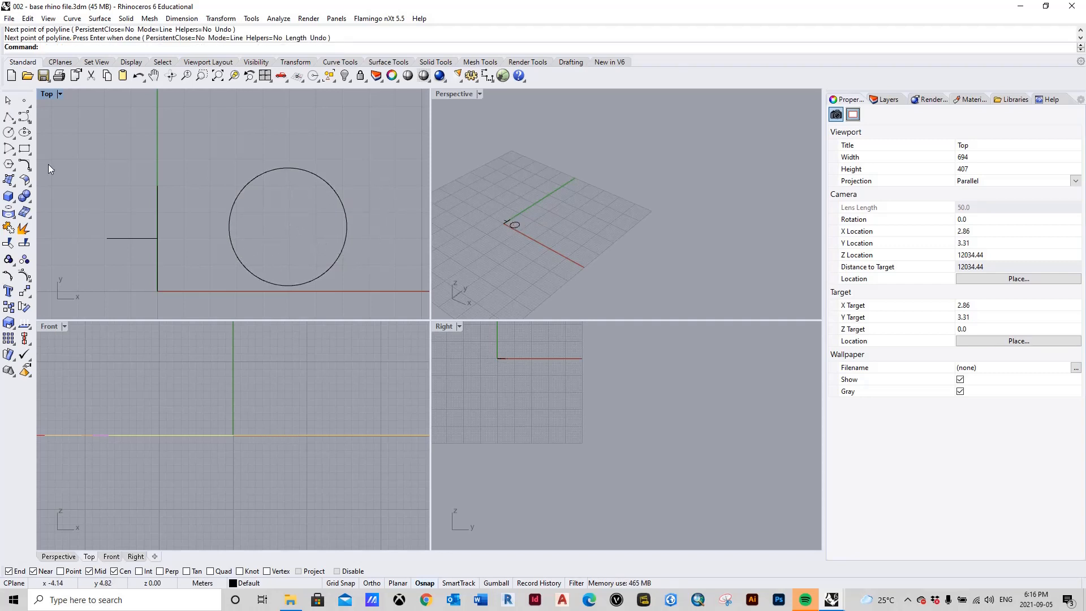
- Draw a two-segment polyline from the circle's center to points outside the circle using the Cen snap
{"action": "left_click", "coordinate": [9, 124]}
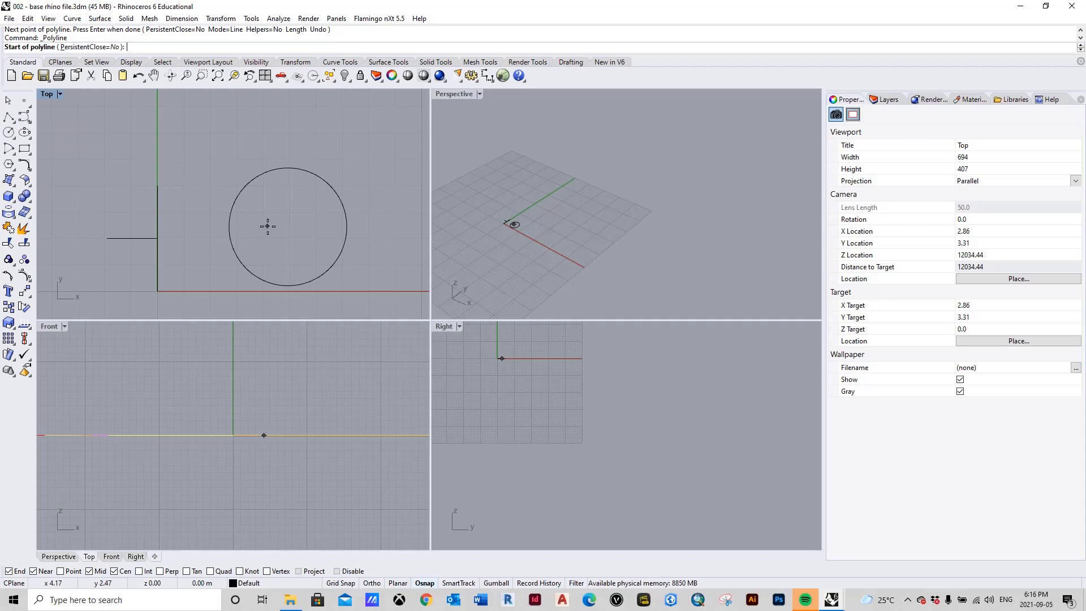
{"action": "left_click", "coordinate": [320, 265]}
{"action": "left_click", "coordinate": [402, 275]}
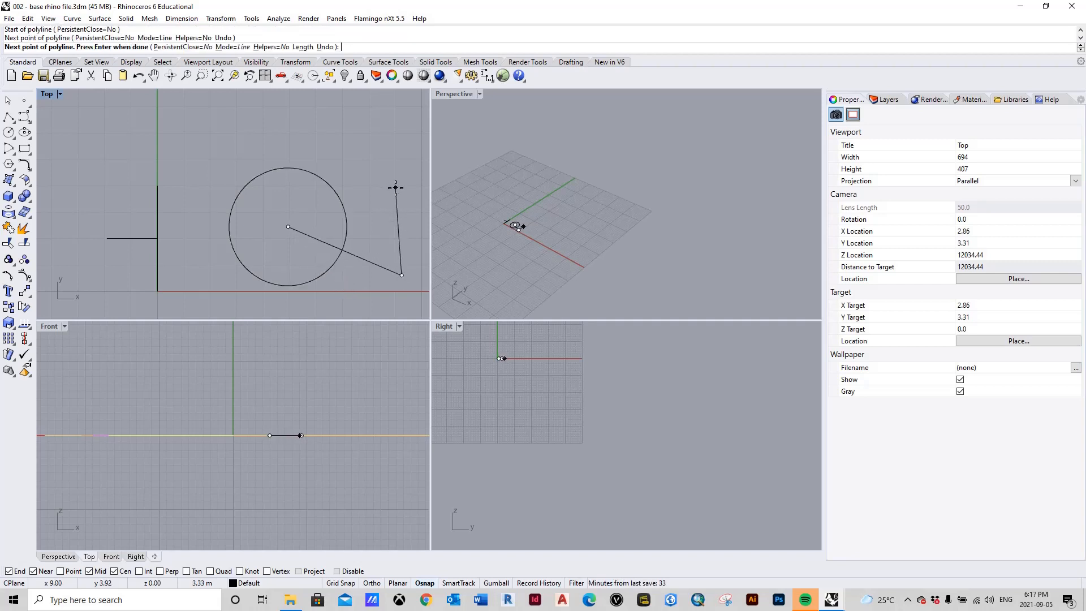
{"action": "left_click", "coordinate": [396, 168]}
{"action": "key", "text": "Return"}
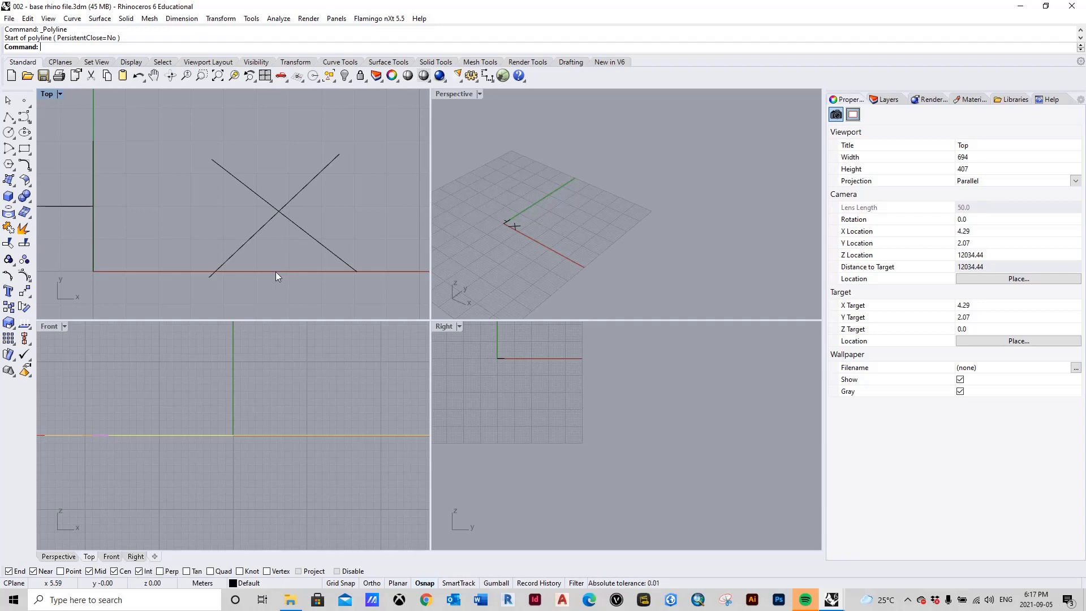
- Draw a two-segment polyline starting at the intersection of the two crossed lines, and delete it
{"action": "left_click", "coordinate": [9, 118]}
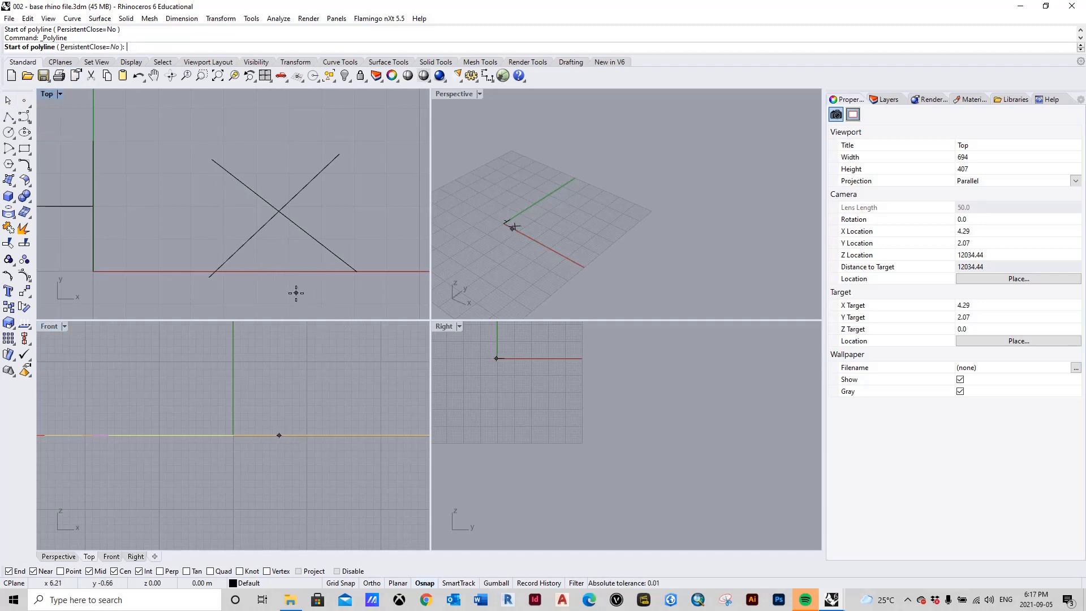
{"action": "left_click", "coordinate": [279, 212]}
{"action": "left_click", "coordinate": [303, 121]}
{"action": "left_click", "coordinate": [235, 108]}
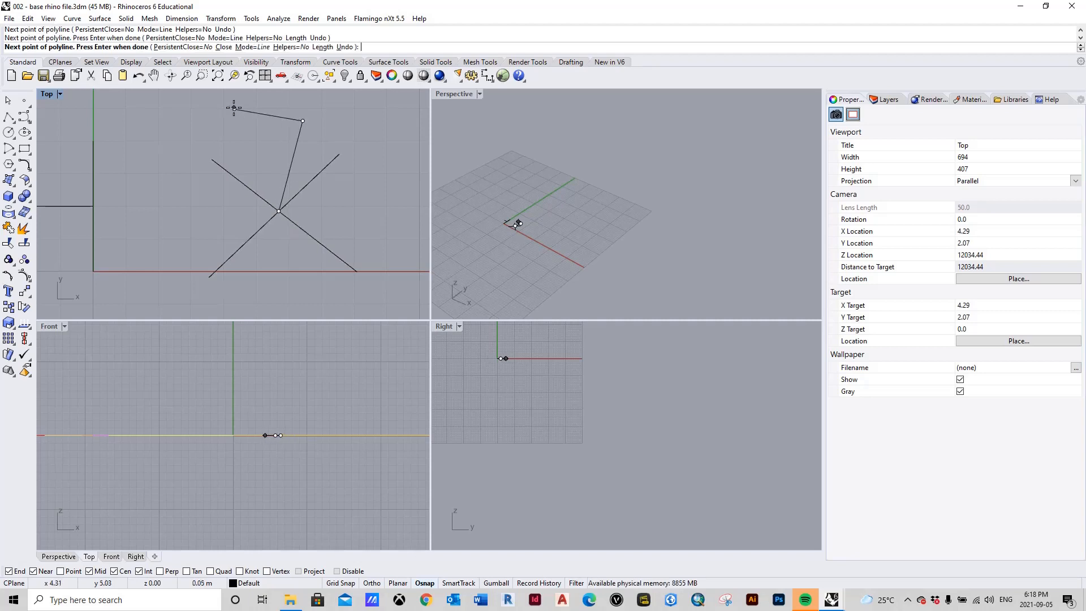
{"action": "key", "text": "Return"}
{"action": "left_click", "coordinate": [288, 169]}
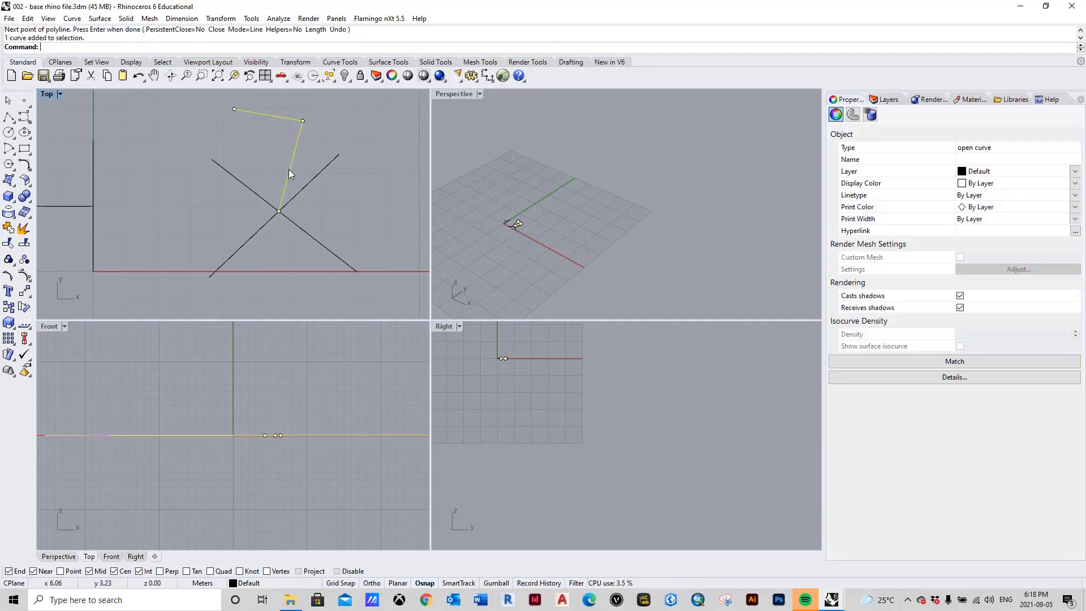
{"action": "key", "text": "Delete"}
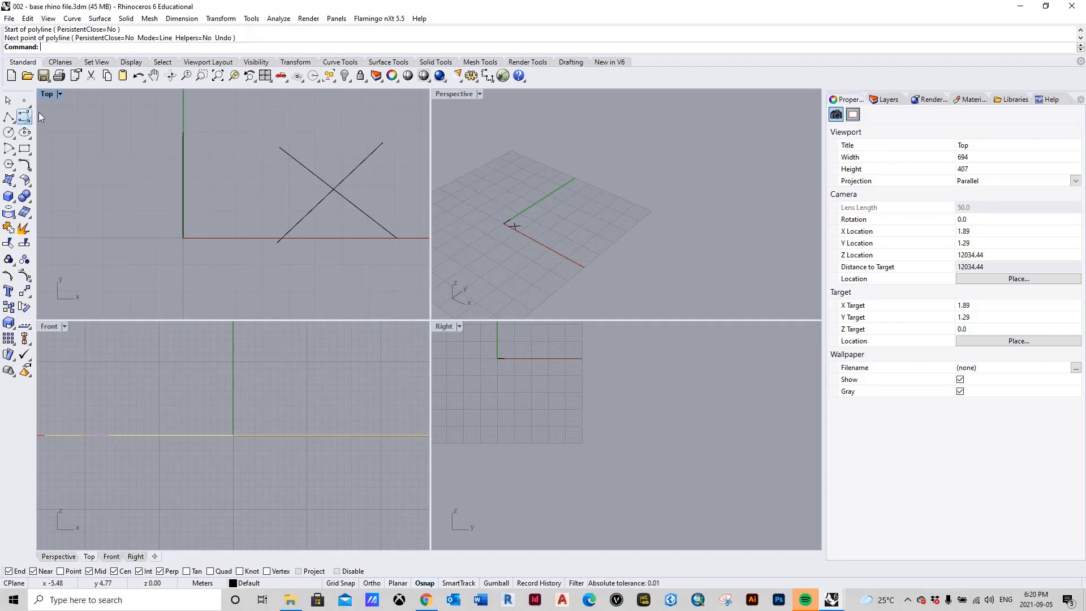
- Draw a line about 2.74 m long from a free point perpendicular onto the vertical line, and select it
{"action": "left_click", "coordinate": [7, 117]}
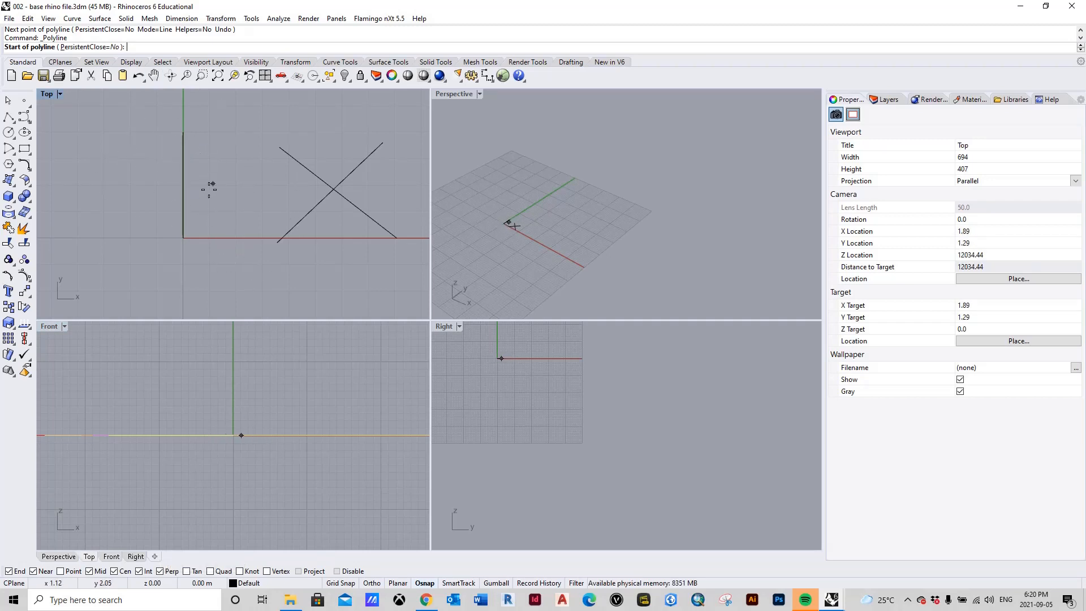
{"action": "left_click", "coordinate": [111, 165]}
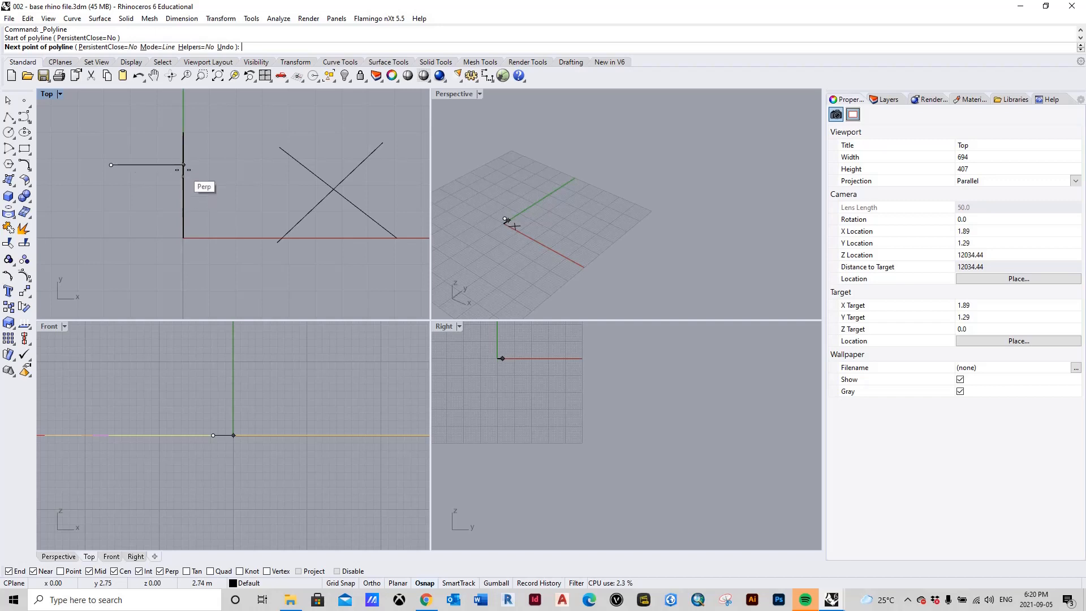
{"action": "left_click", "coordinate": [183, 164]}
{"action": "key", "text": "Return"}
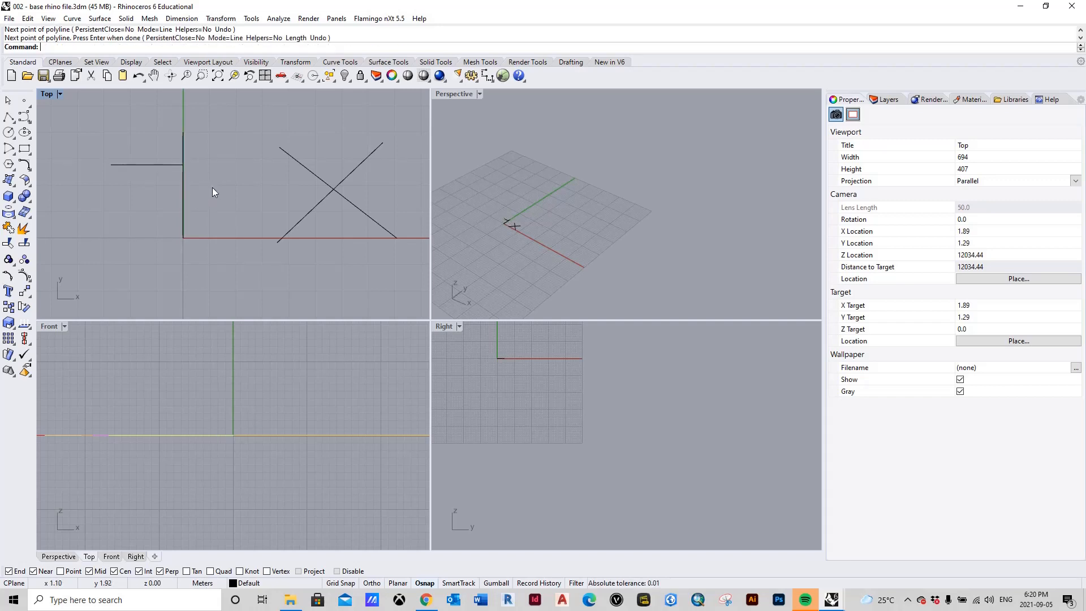
{"action": "left_click", "coordinate": [166, 164]}
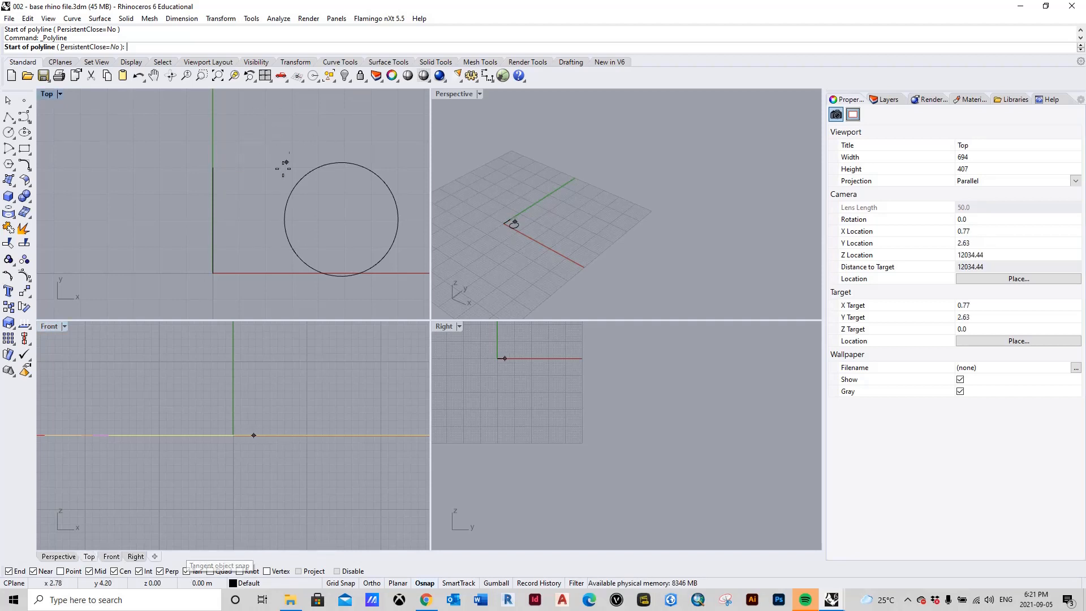
- Draw a polyline segment from a free point above the circle to its upper tangent point
{"action": "left_click", "coordinate": [254, 125]}
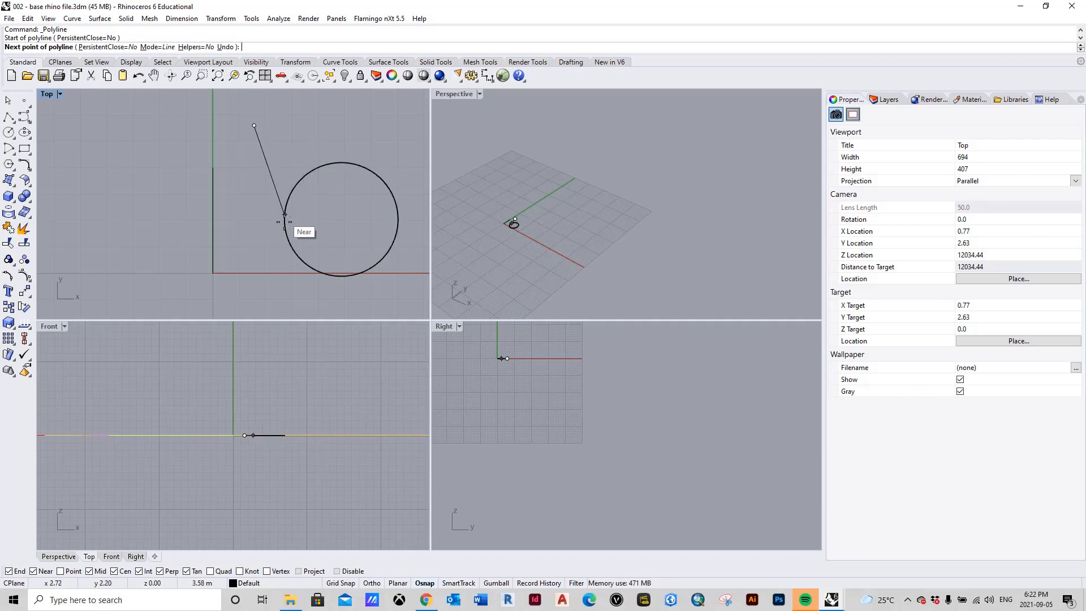
{"action": "left_click", "coordinate": [360, 165]}
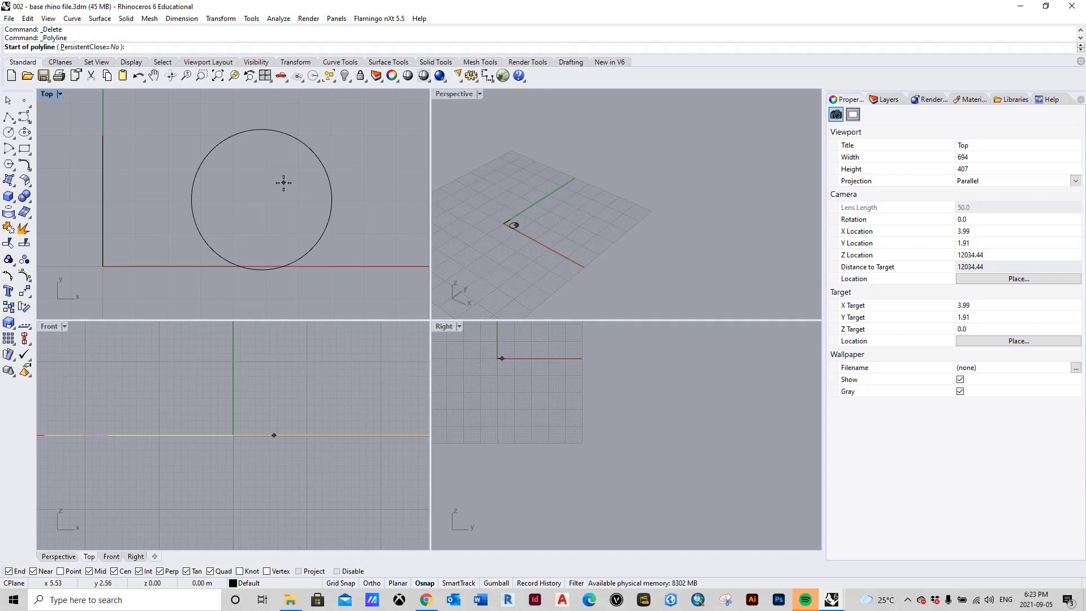
- Draw a closed four-sided polyline through the circle's four quadrant points
{"action": "left_click", "coordinate": [8, 117]}
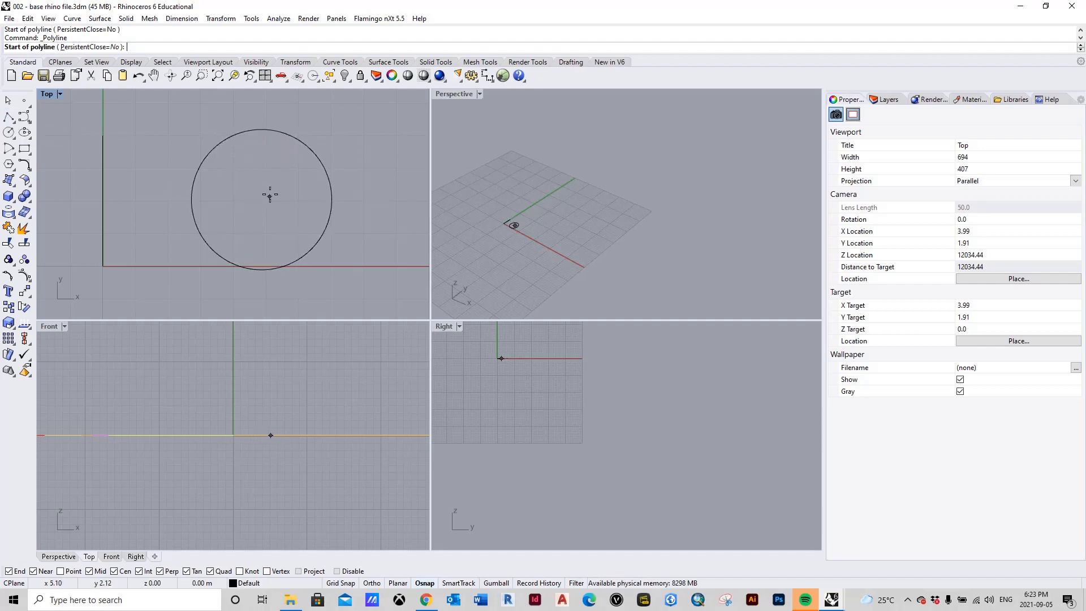
{"action": "left_click", "coordinate": [262, 129]}
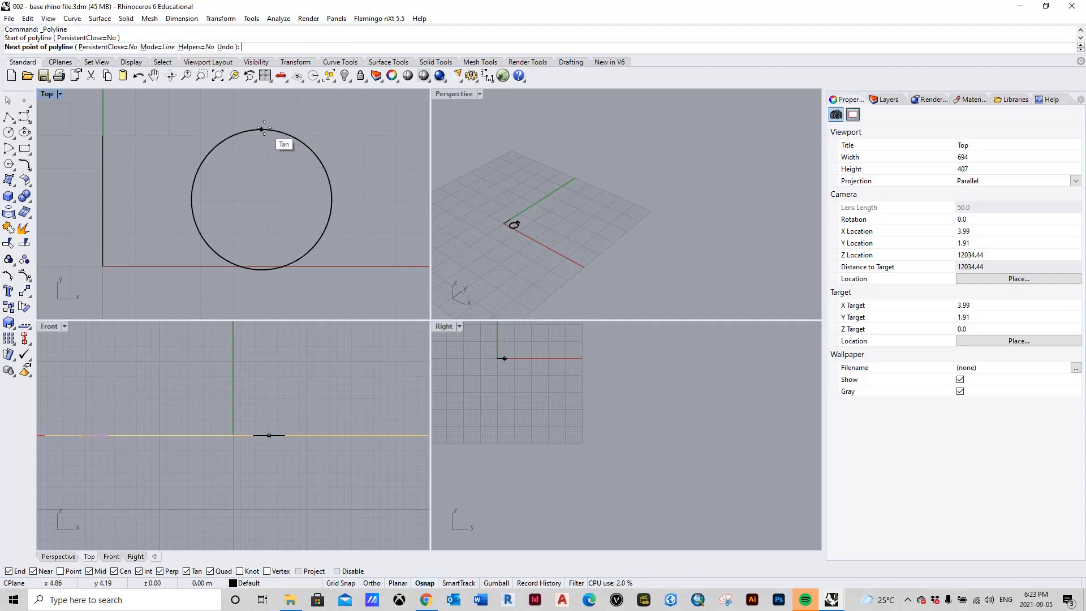
{"action": "left_click", "coordinate": [192, 199]}
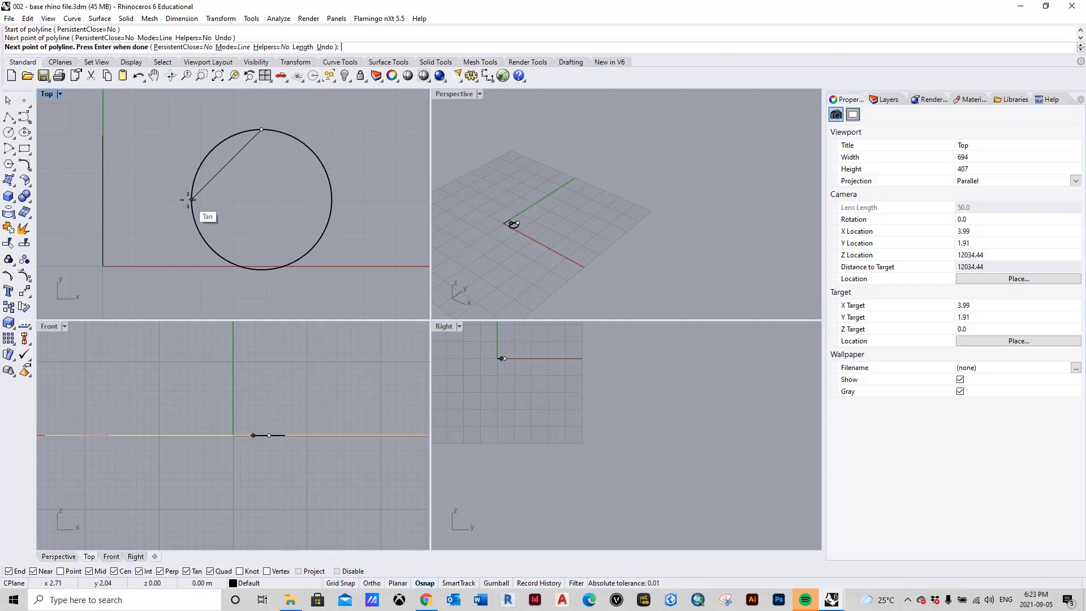
{"action": "left_click", "coordinate": [261, 269]}
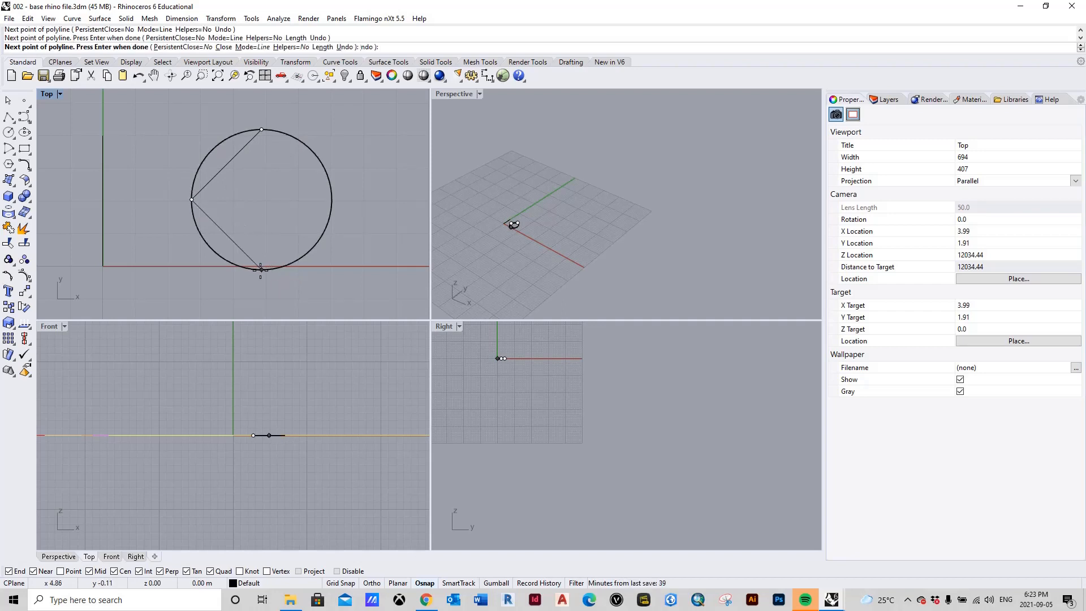
{"action": "left_click", "coordinate": [332, 200]}
{"action": "left_click", "coordinate": [261, 129]}
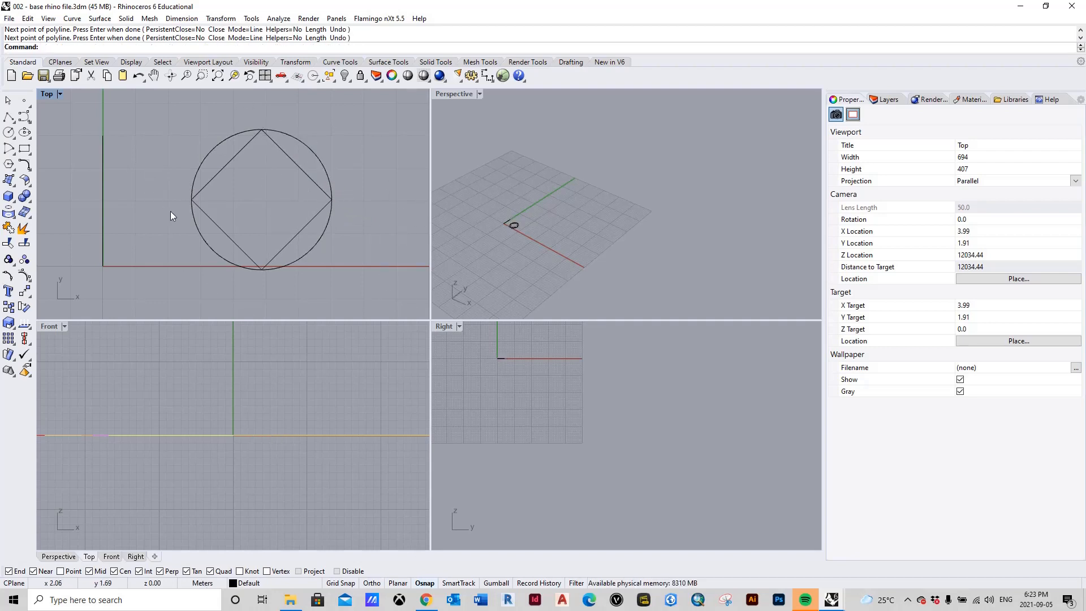
- Delete the circle and its inscribed polyline, and enable the Knot and Vertex object snaps
{"action": "key", "text": "ctrl+a"}
{"action": "key", "text": "Delete"}
{"action": "left_click", "coordinate": [241, 572]}
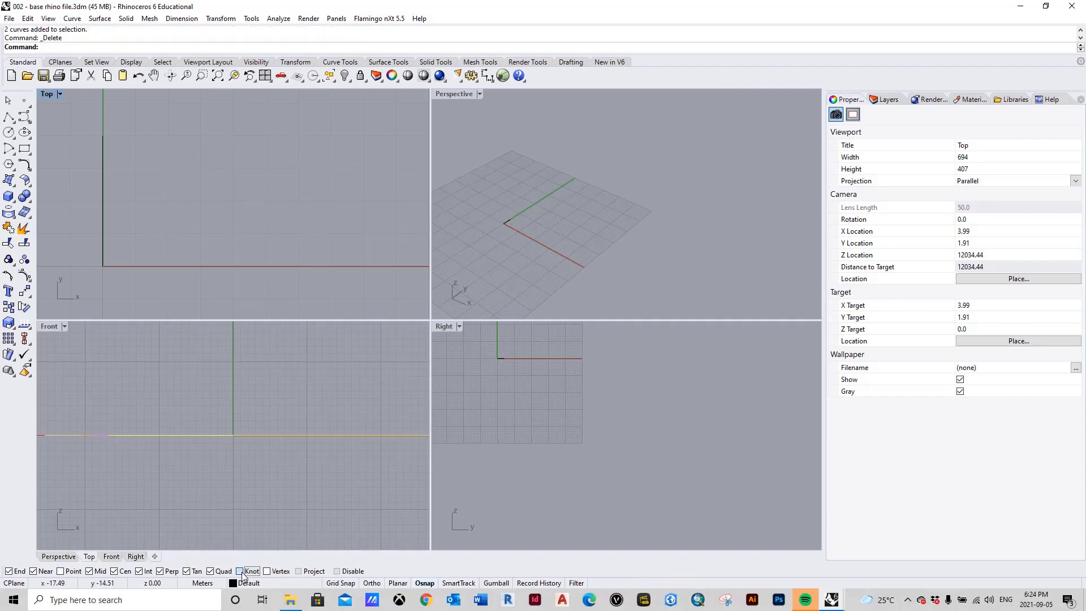
{"action": "left_click", "coordinate": [266, 572]}
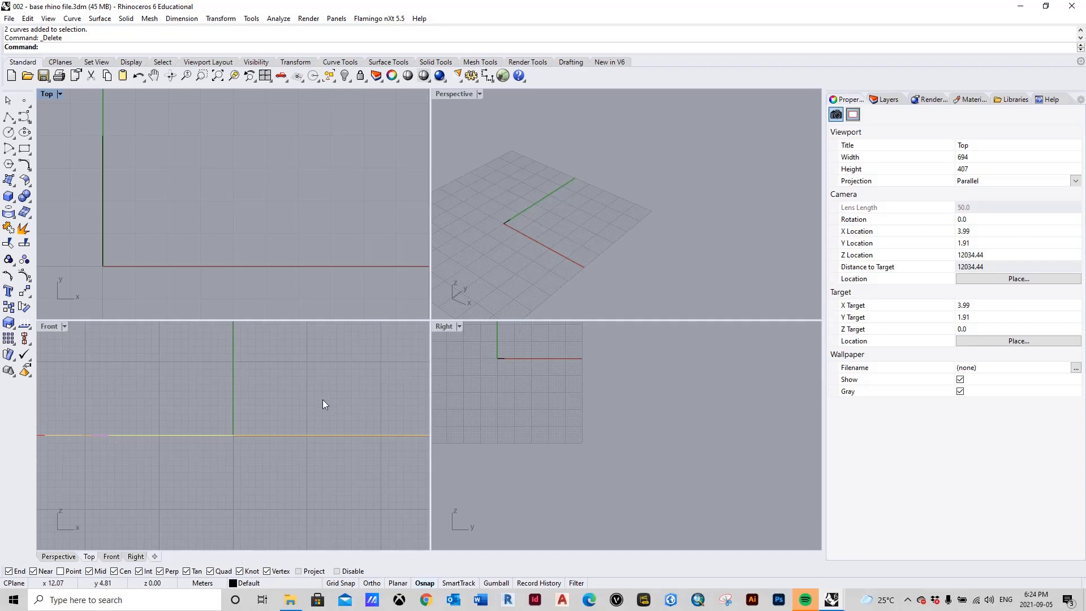